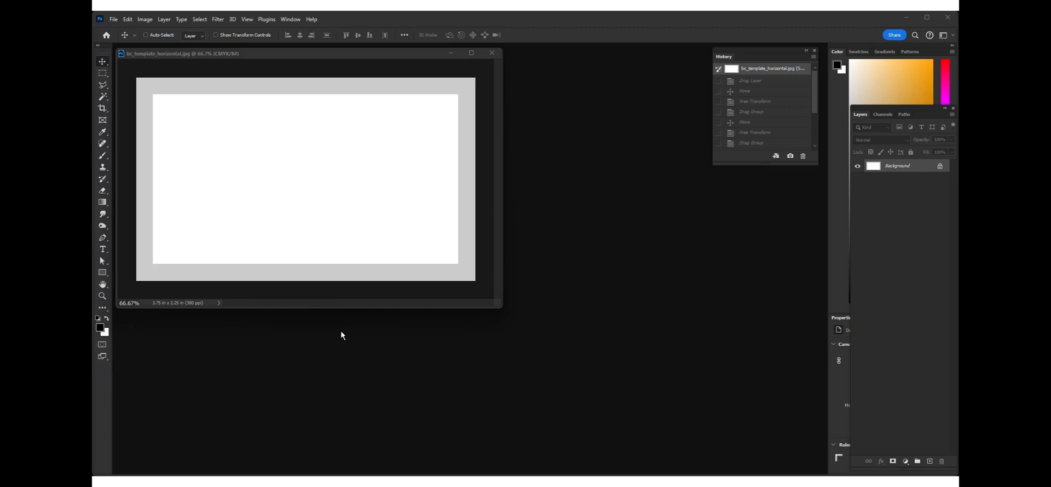
Step: Toggle layer visibility in the example card documents to preview the black card and paper-white designs
left_click(250, 54)
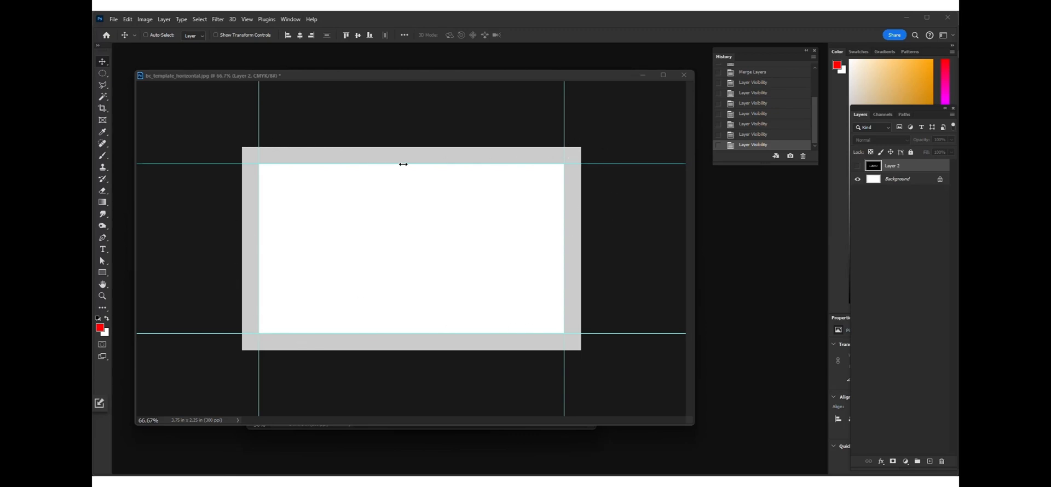
left_click(857, 167)
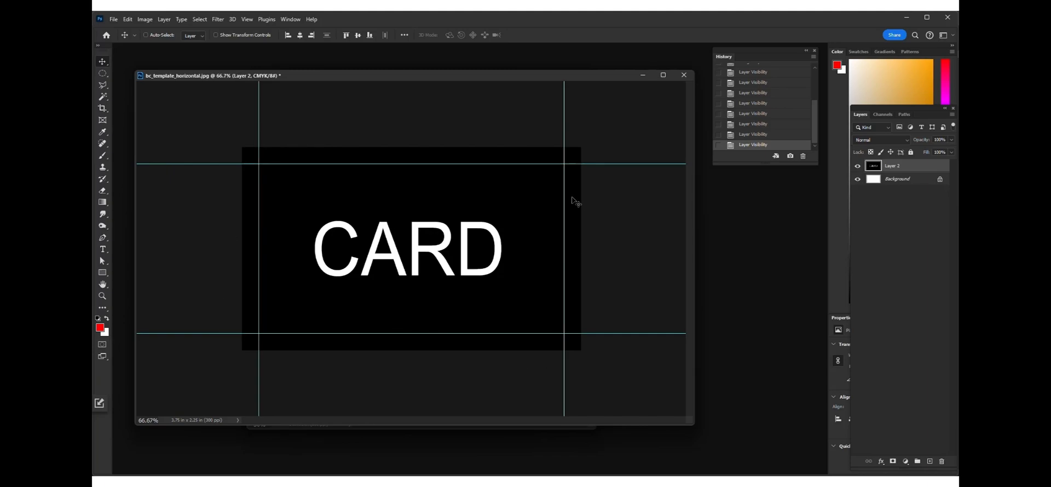
left_click(644, 77)
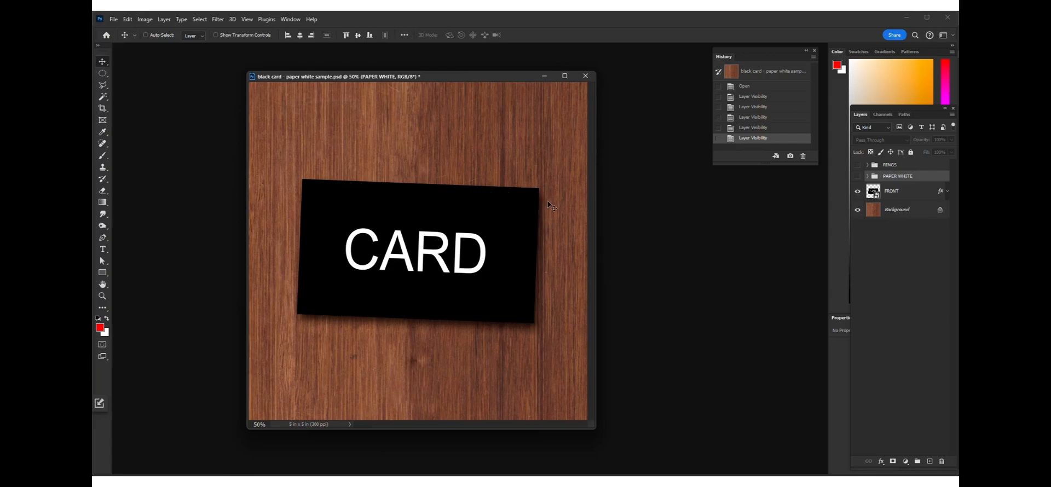
left_click(856, 176)
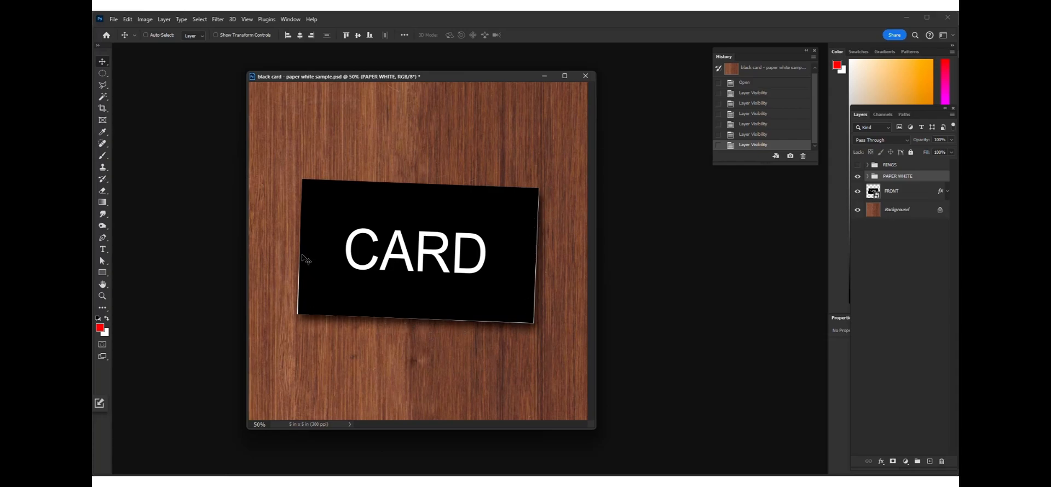
left_click(857, 164)
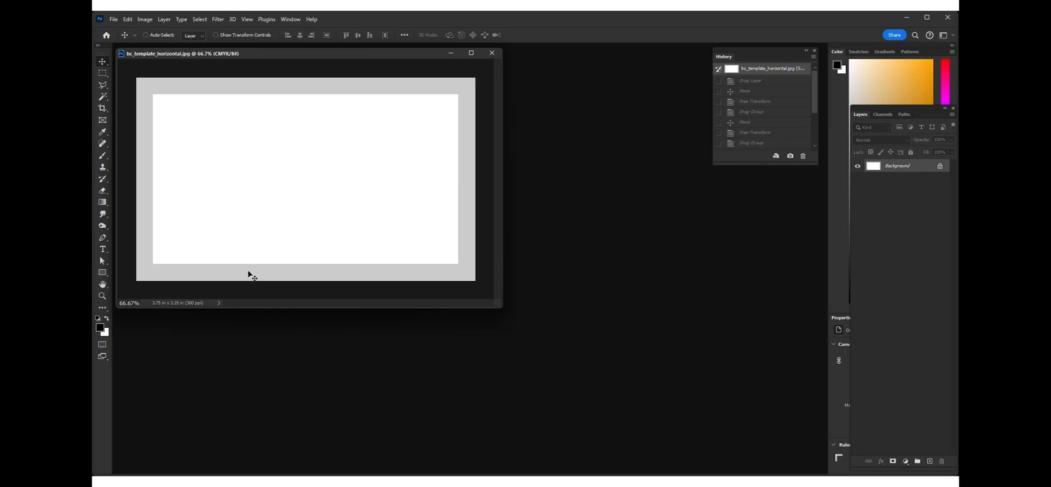
Step: Show the guides on the bc_template_horizontal.jpg template and switch to the Gardening 1 for DEMO.psd document
key("ctrl+semicolon")
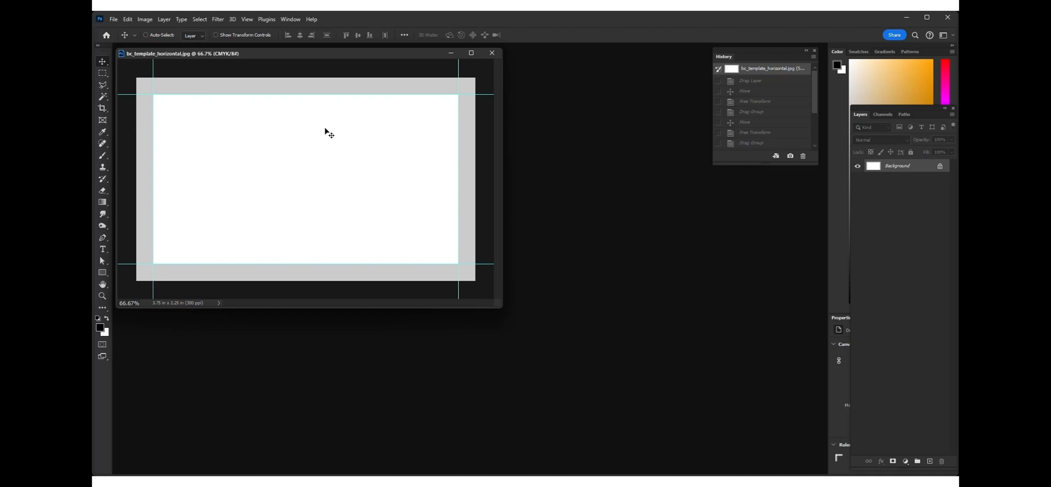
left_click(290, 19)
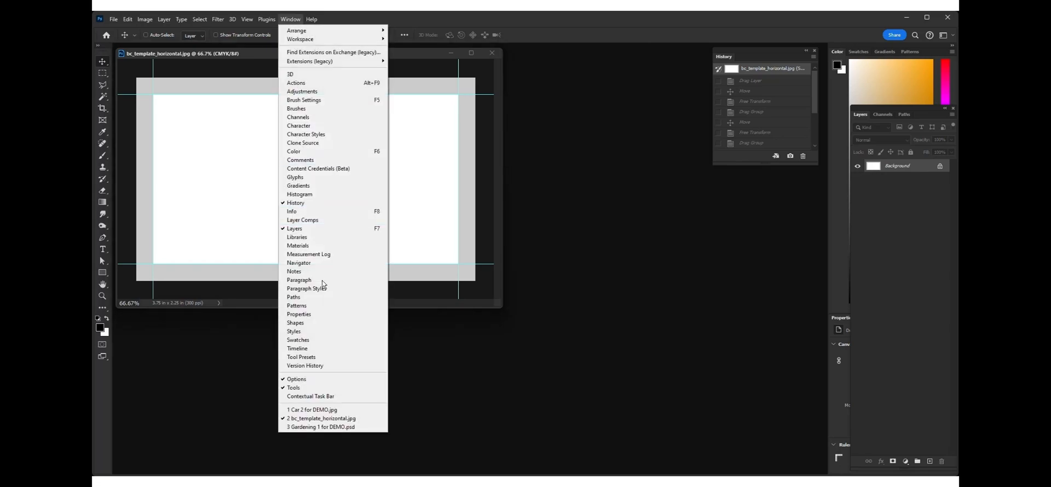
left_click(328, 427)
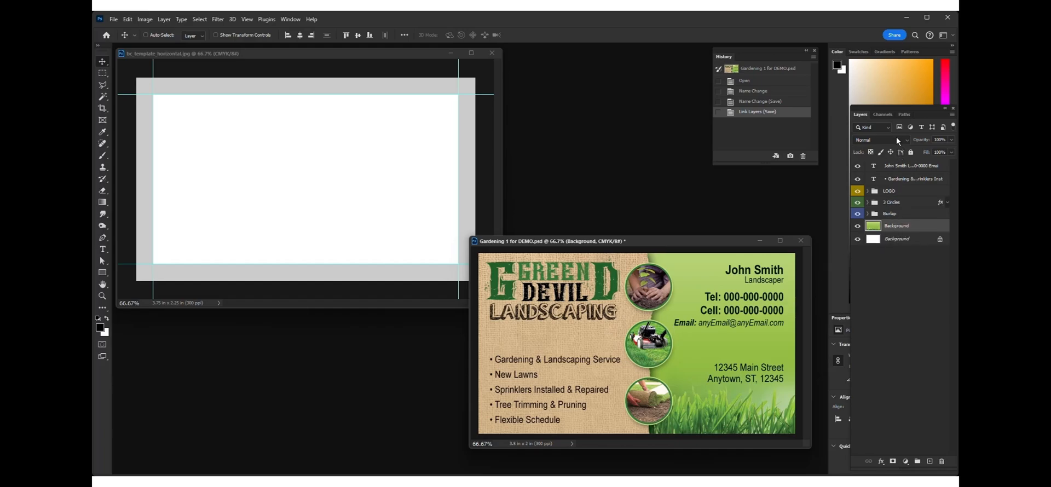
Step: Drag the grass background into the template and scale it to fill the bleed area
left_click_drag(634, 310, 224, 127)
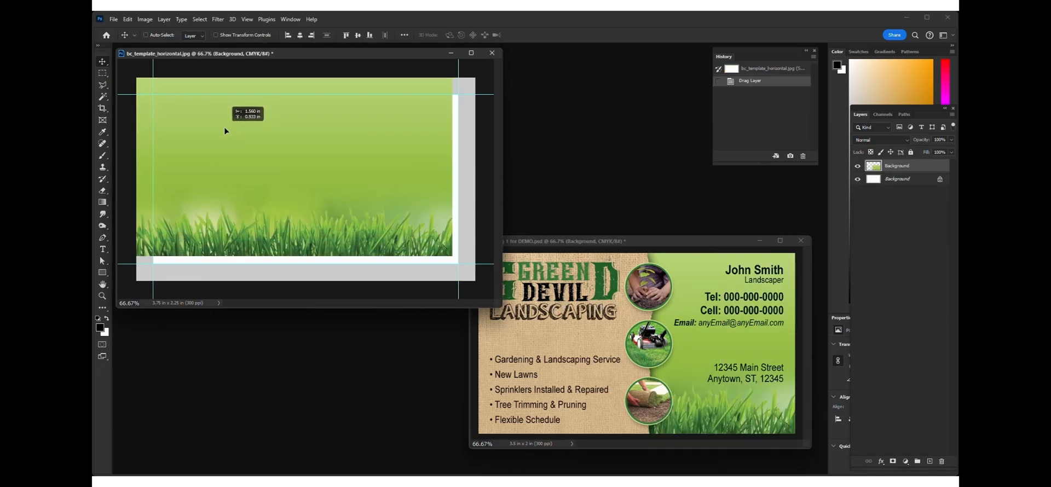
key("ctrl+t")
left_click_drag(455, 257, 476, 279)
key("Return")
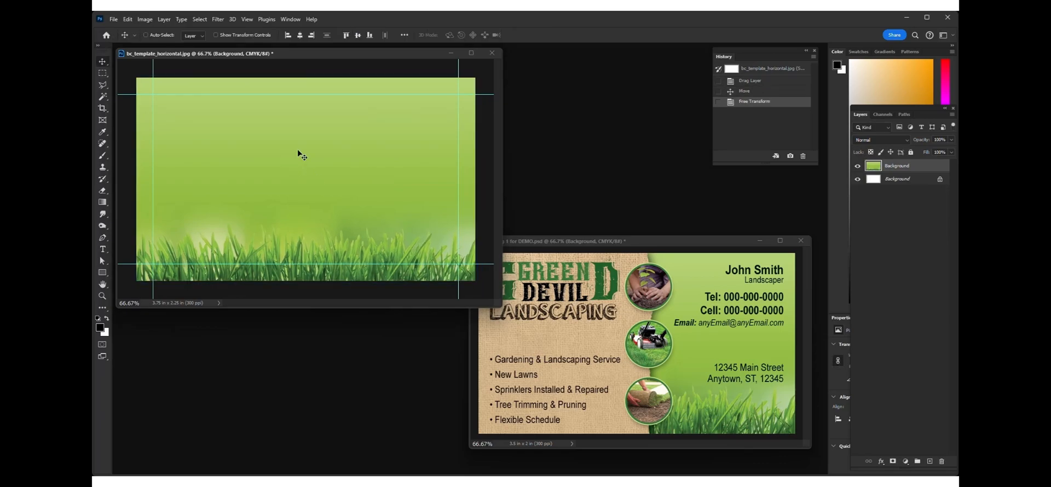
Step: Copy the Burlap group into the template and stretch it out to the left and bottom bleed edges
left_click(524, 300)
left_click_drag(900, 217, 183, 107)
key("ctrl+t")
left_click_drag(154, 256, 132, 280)
left_click_drag(329, 281, 337, 286)
key("Return")
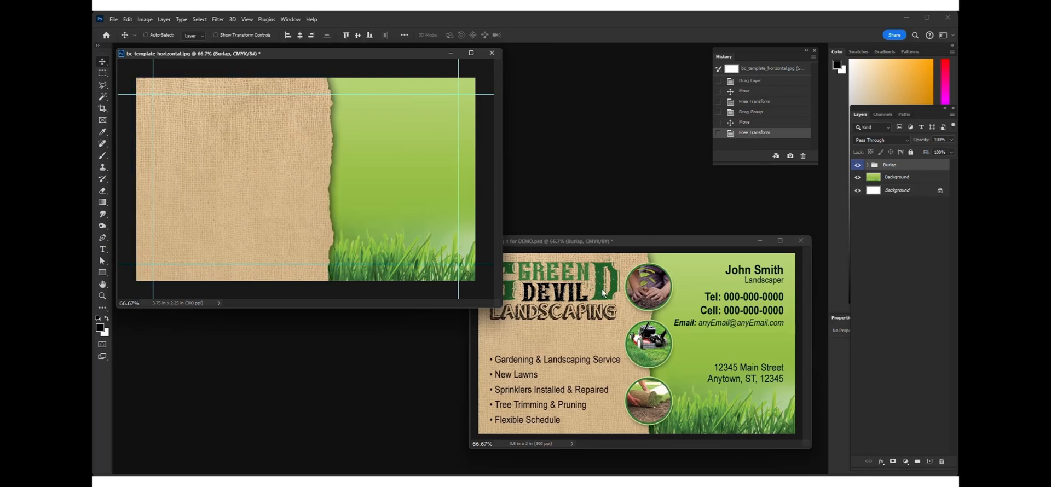
Step: Copy the 3 Circles group into the template, placing it along the burlap edge
left_click(577, 286)
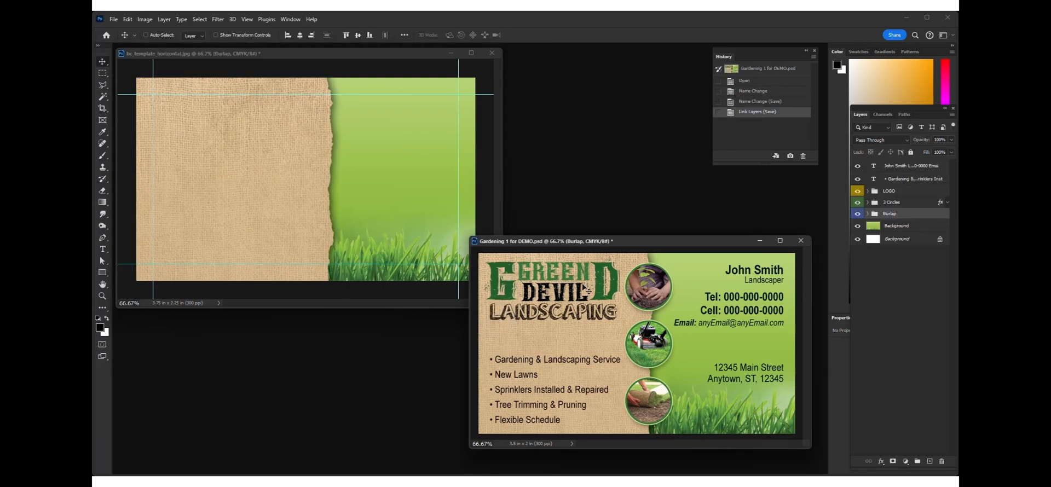
left_click(905, 203)
left_click_drag(646, 321, 351, 162)
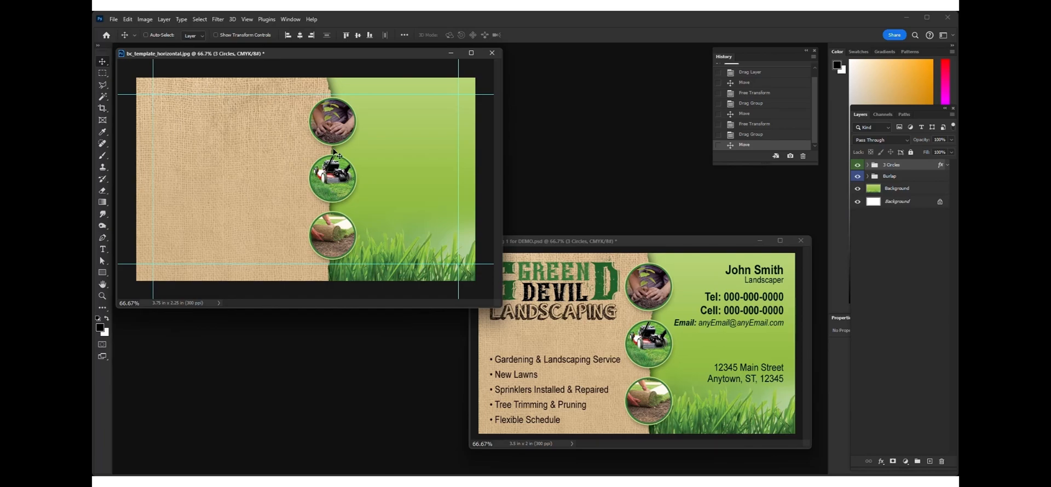
Step: Copy the LOGO group into the template's upper left area
left_click(539, 282)
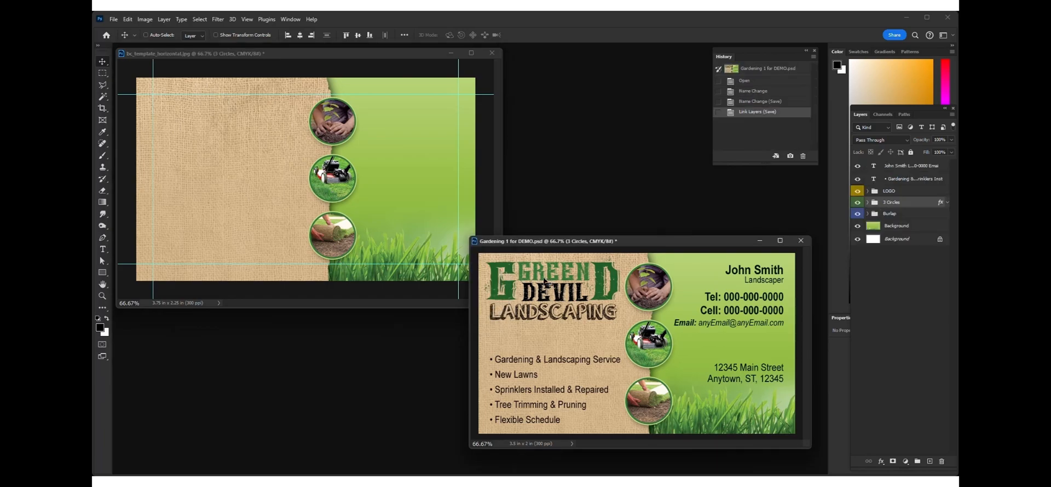
left_click(878, 192)
left_click_drag(569, 287, 255, 140)
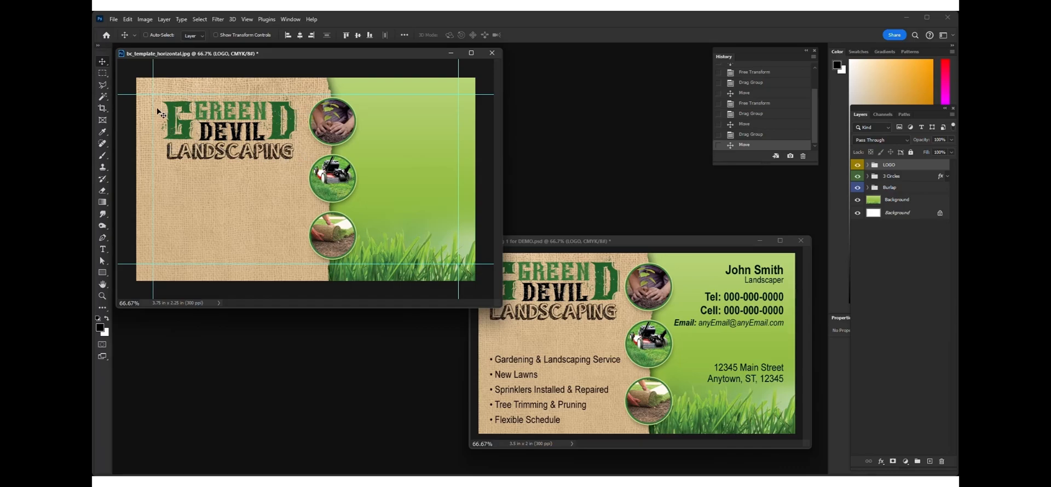
Step: Copy both text layers into the template and position the contact details and service list
left_click(525, 274)
left_click(898, 180)
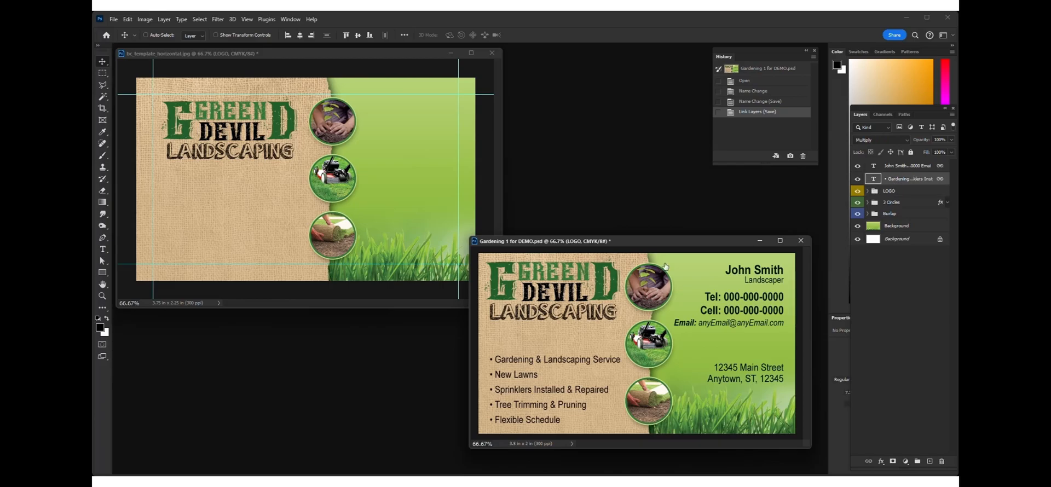
left_click_drag(599, 339, 537, 296)
left_click_drag(372, 212, 276, 190)
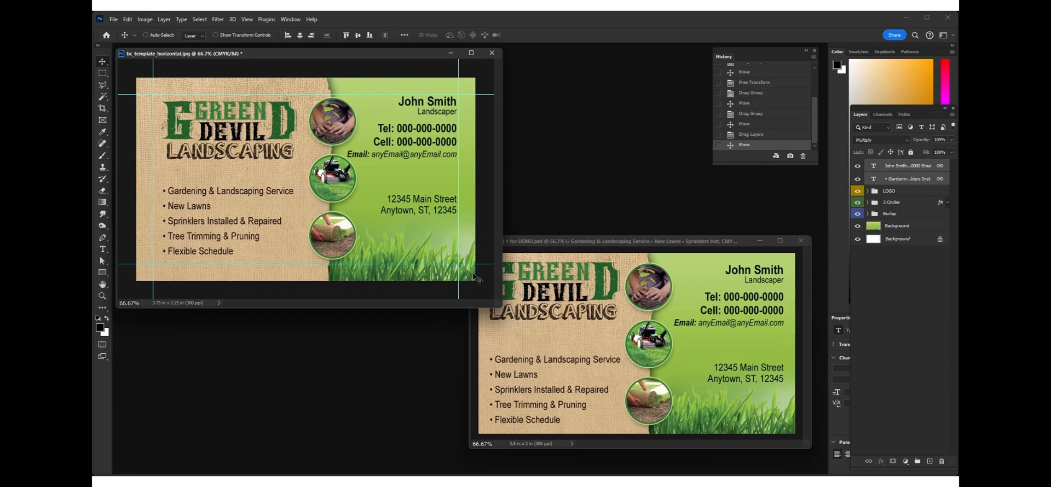
Step: Close the Gardening 1 for DEMO.psd document without saving its changes
left_click(113, 19)
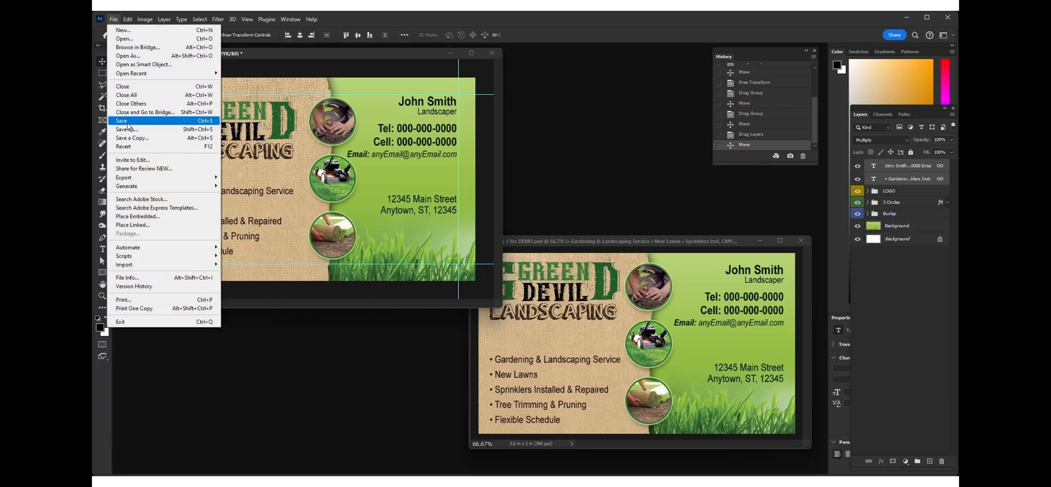
left_click(269, 55)
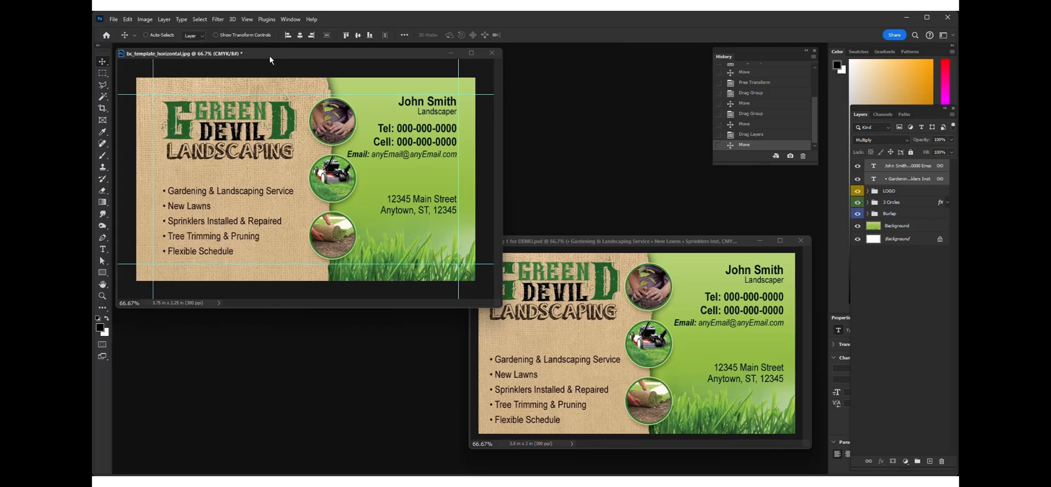
left_click(802, 241)
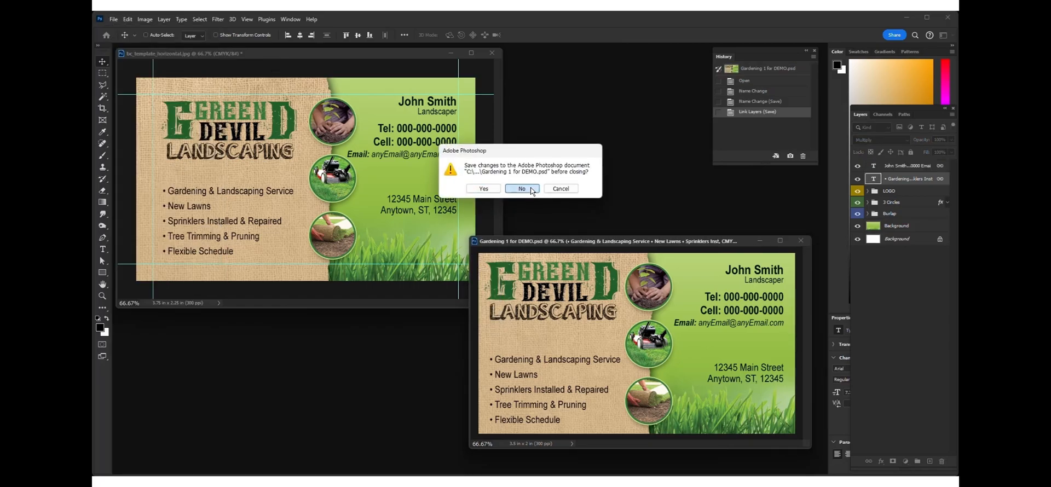
left_click(531, 187)
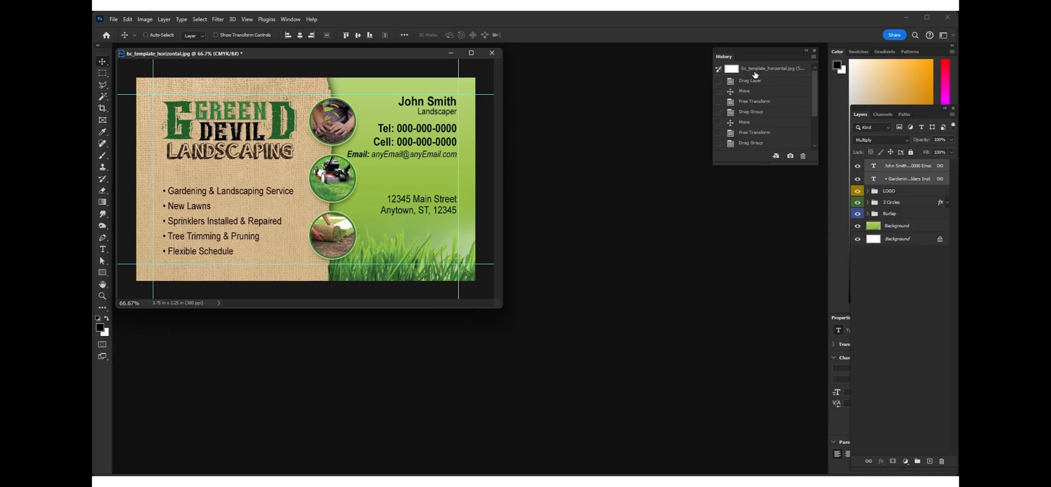
Step: Revert the template to its opening snapshot and switch to the Car 2 for DEMO.jpg document
left_click(755, 75)
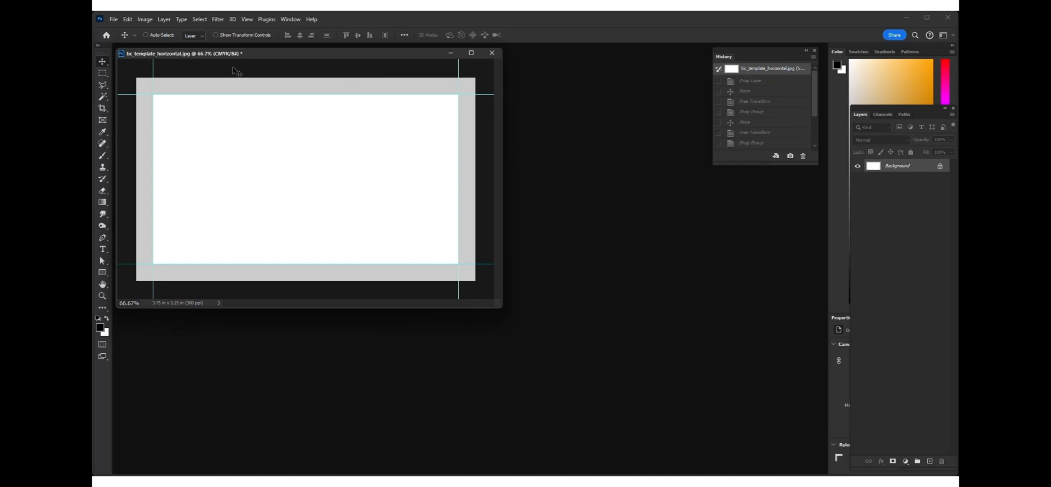
left_click(291, 20)
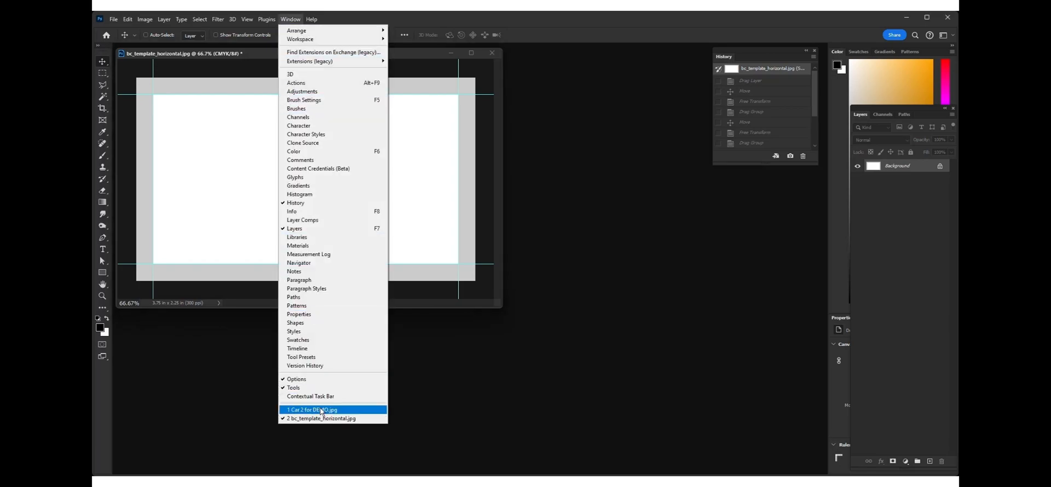
left_click(322, 412)
Step: Drag the car card image into the template and center it horizontally and vertically
left_click_drag(575, 263, 576, 260)
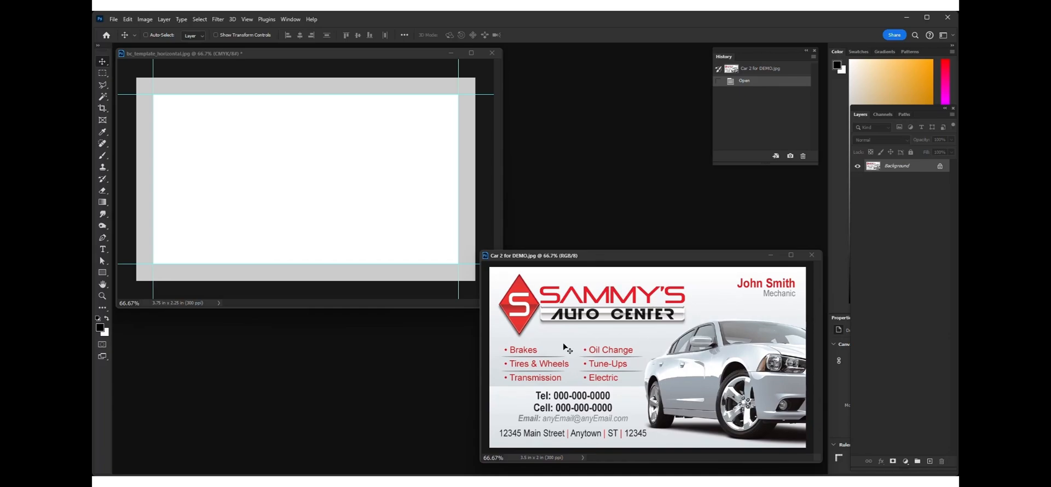
left_click_drag(608, 376, 268, 196)
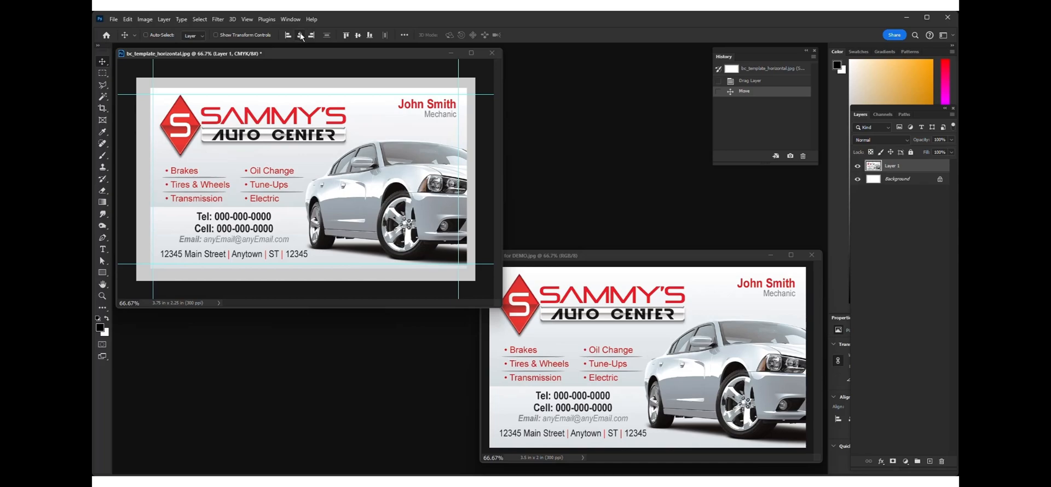
left_click(301, 36)
left_click(357, 36)
Step: Draw a rectangular selection just inside the card image's edges and invert it
left_click(102, 73)
left_click_drag(149, 91, 463, 266)
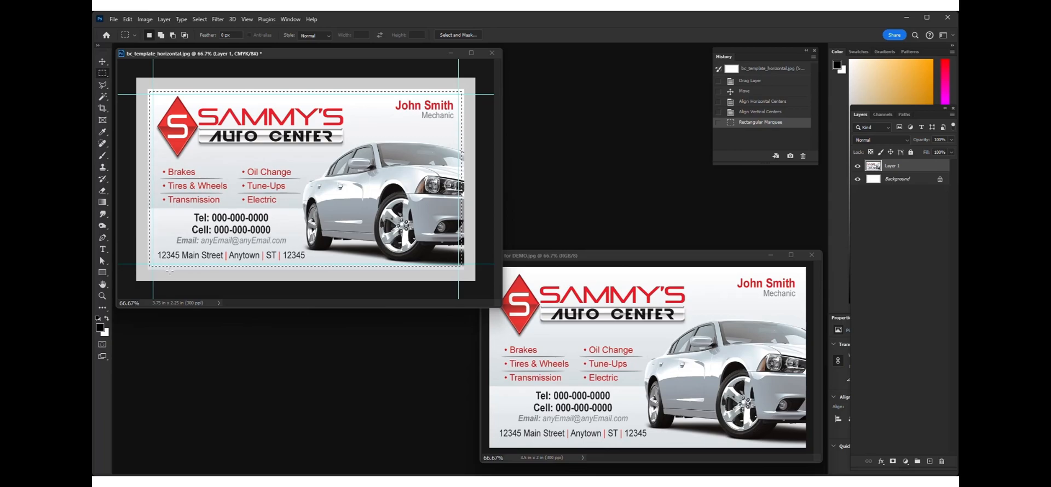
left_click(199, 20)
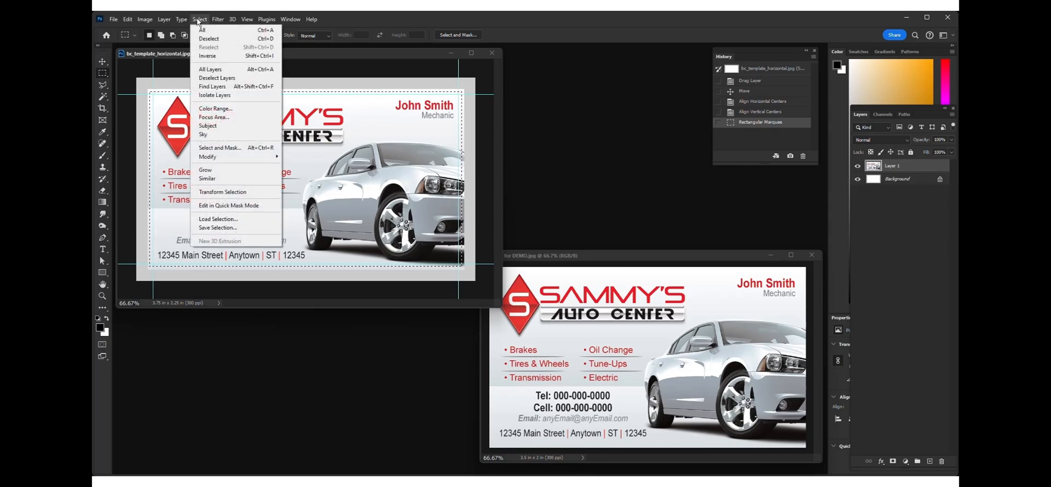
left_click(208, 56)
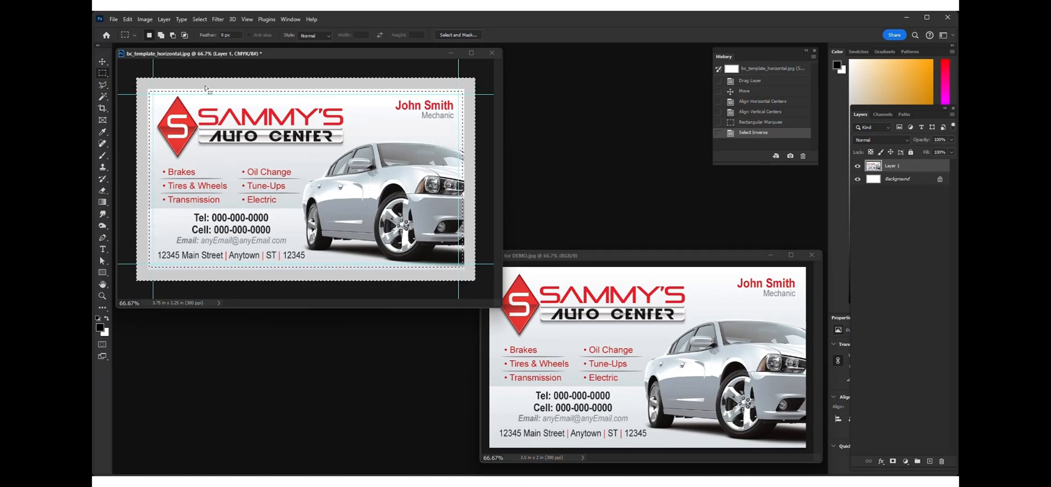
Step: Run Generative Fill on the inverted selection without a prompt to extend the card into the bleed
left_click(127, 19)
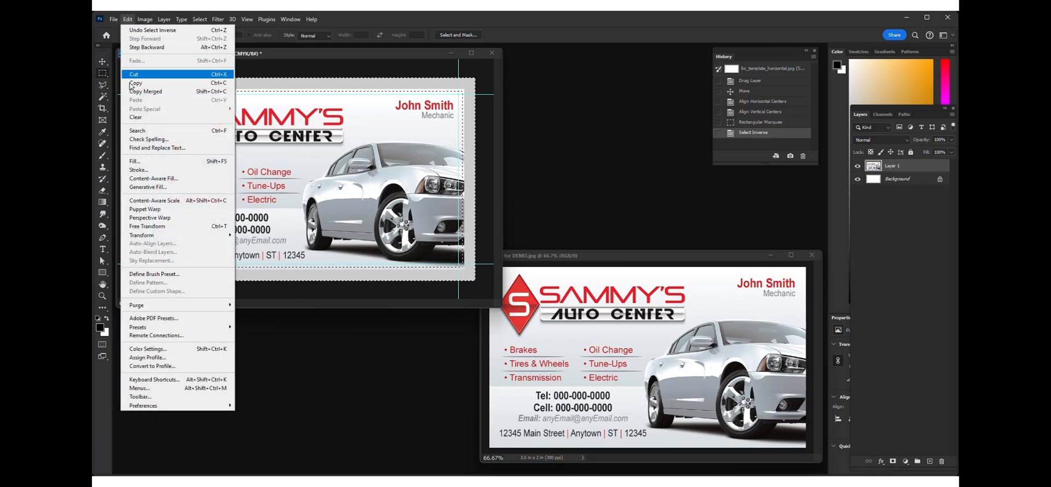
left_click(173, 191)
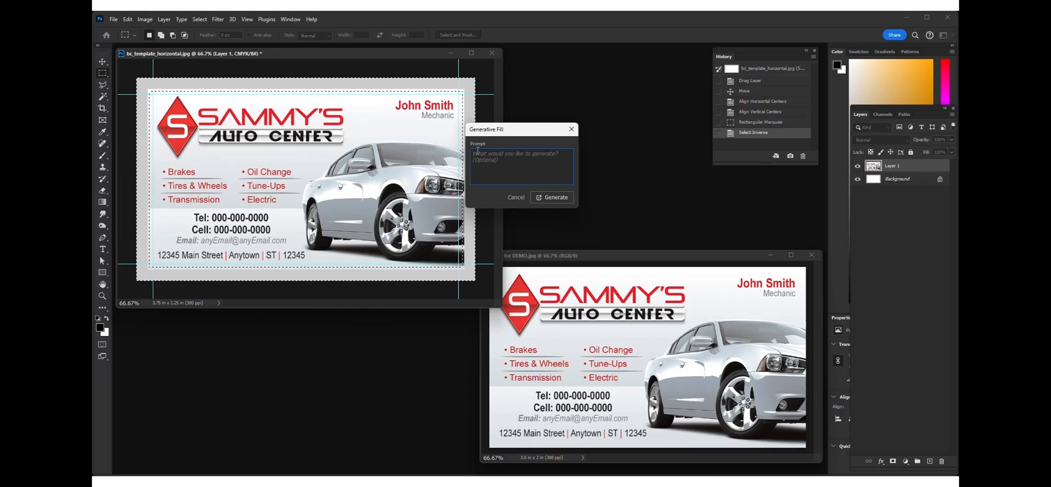
left_click(552, 197)
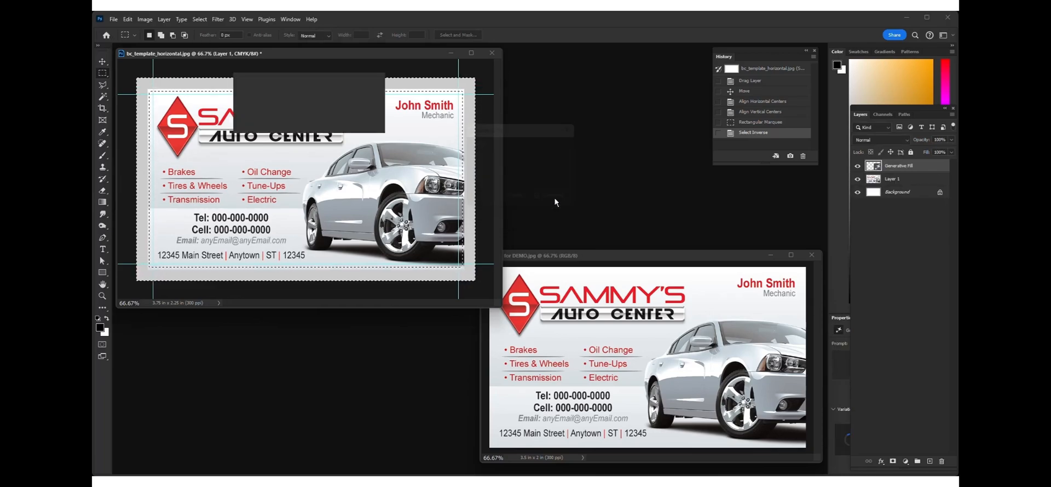